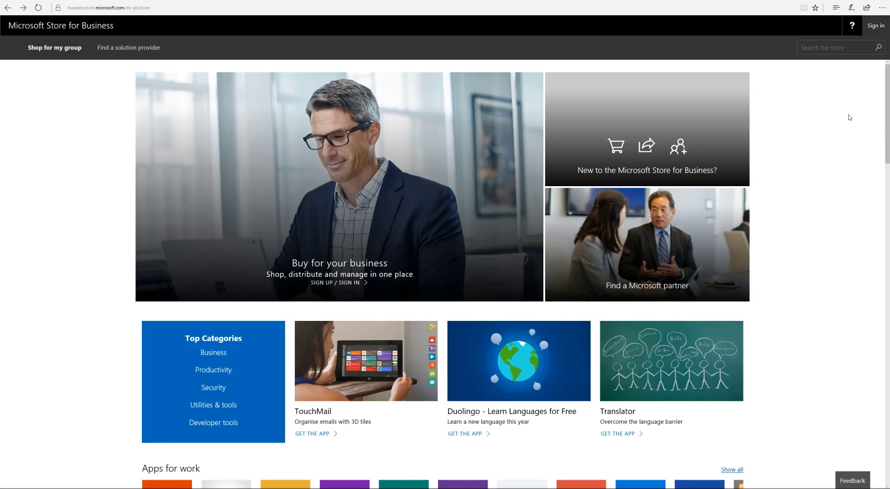
# - Enter the work account e-mail and password on the work or school sign-in page
pyautogui.click(872, 30)
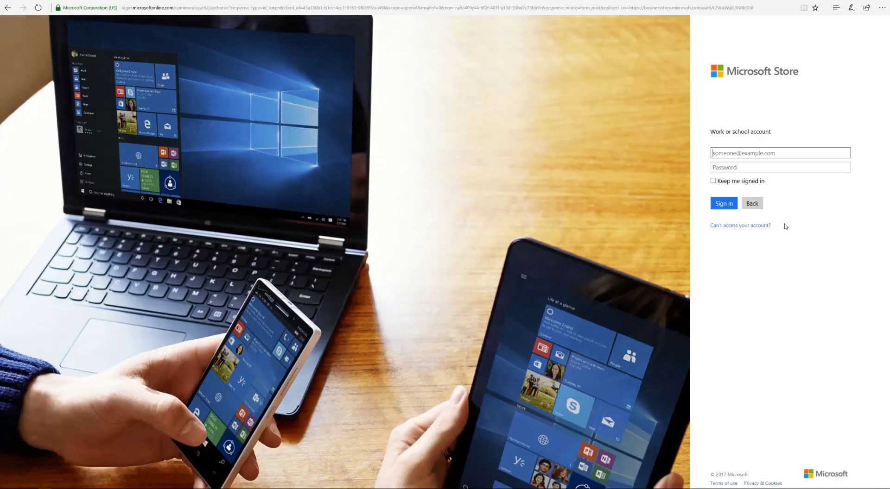
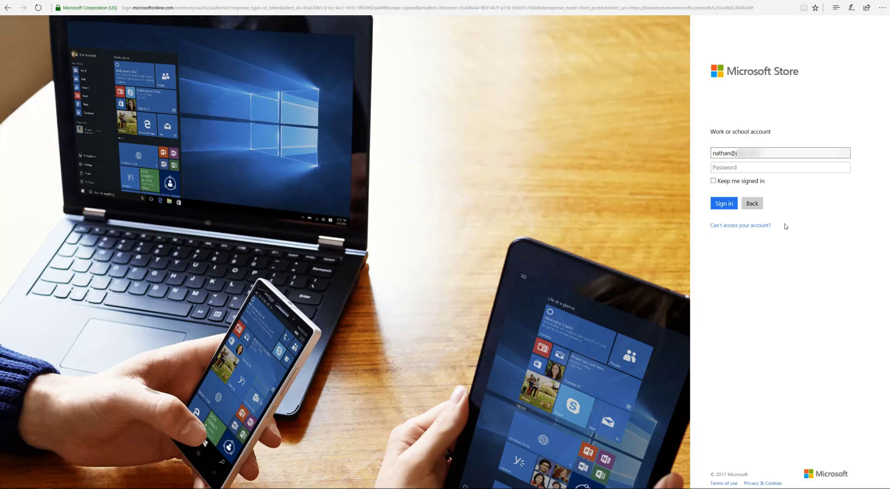
pyautogui.press('Tab')
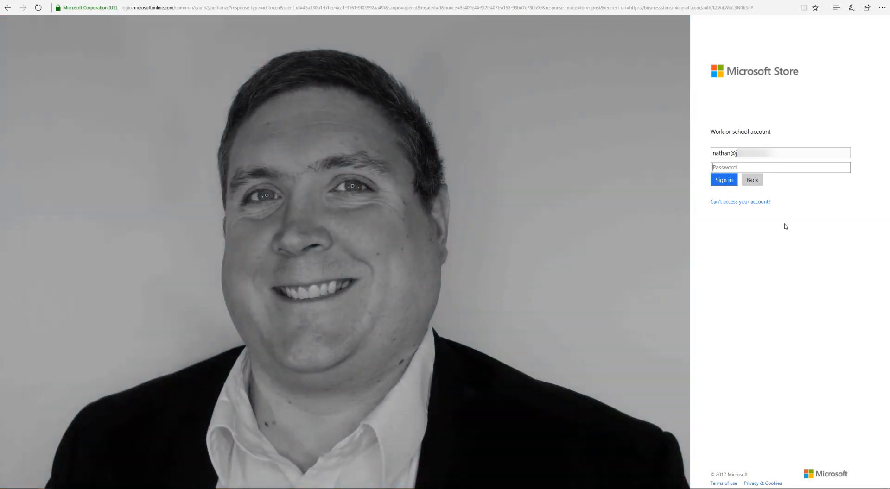
pyautogui.write('•••••••••')
# - Submit the credentials, tick both consent boxes, and accept the Business and Education Services Agreement
pyautogui.click(724, 181)
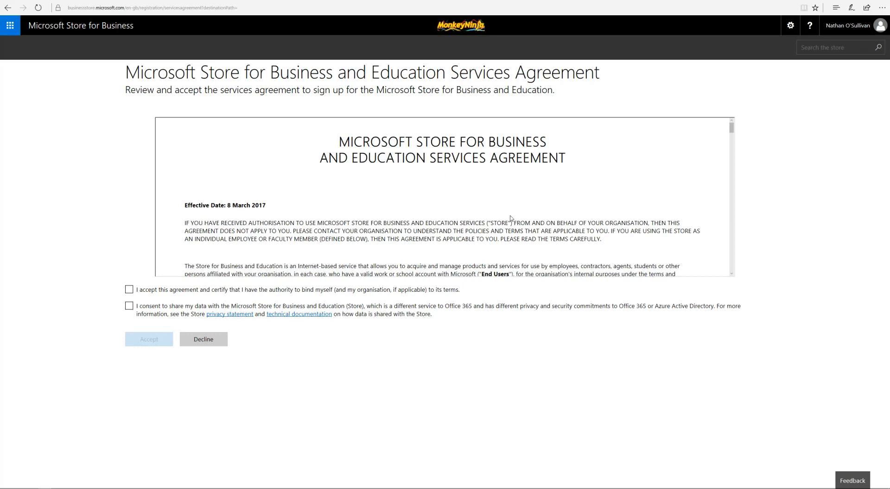
pyautogui.click(129, 289)
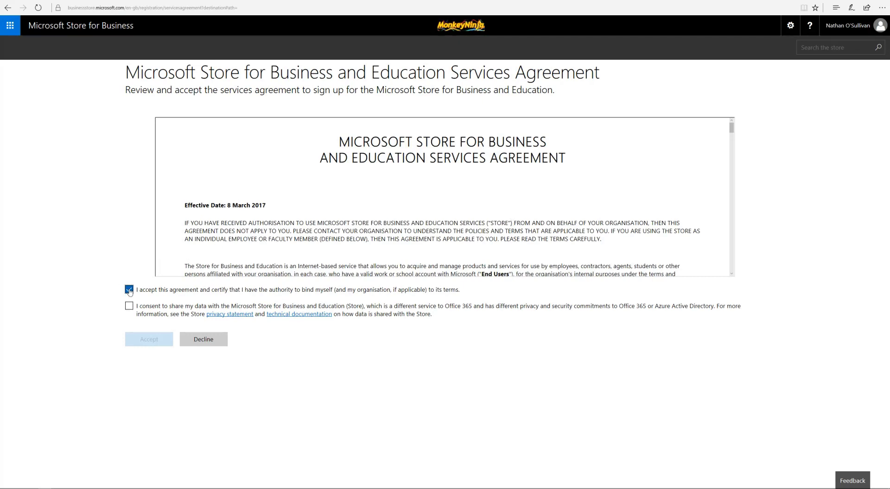
pyautogui.click(129, 306)
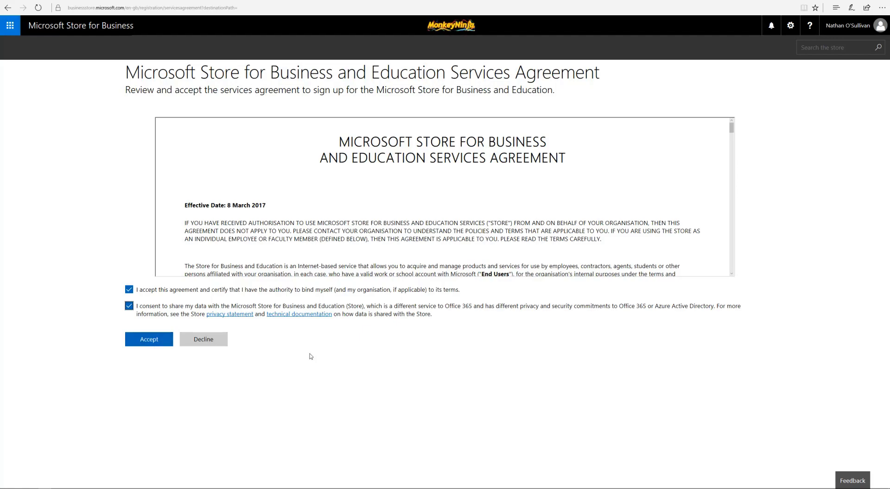
pyautogui.moveTo(731, 132); pyautogui.dragTo(713, 276)
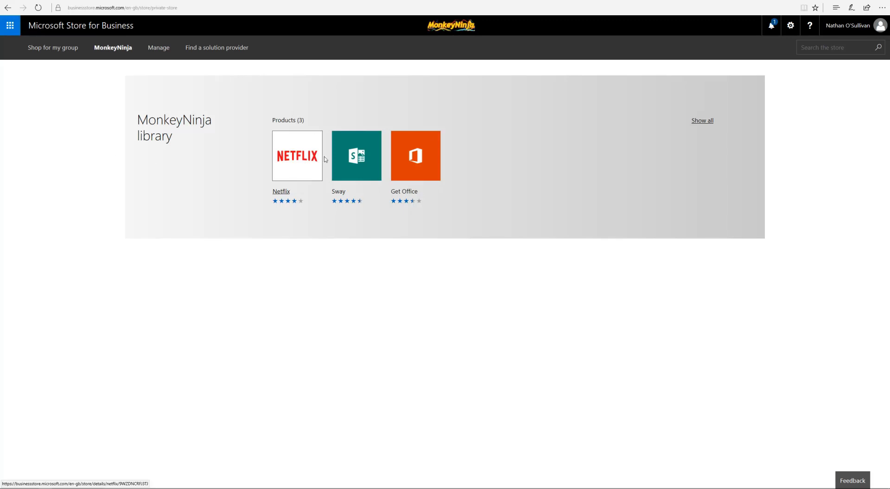
# - Open the Manage area and its Devices page
pyautogui.click(166, 56)
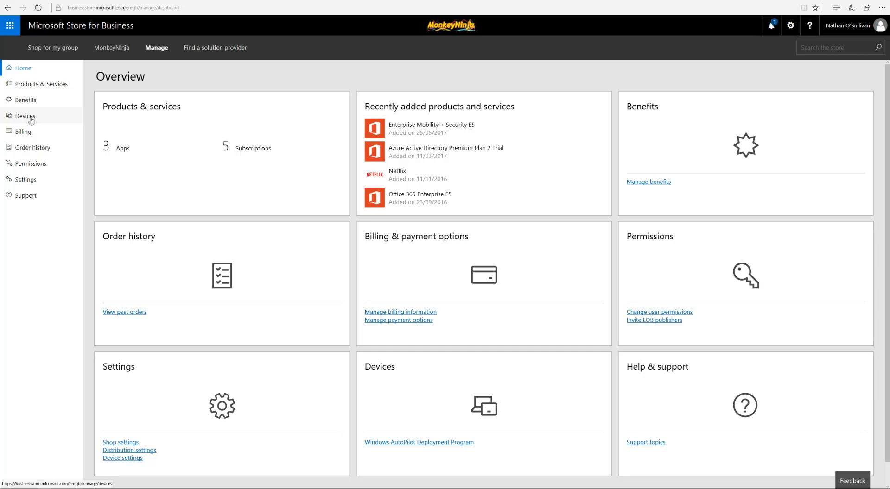
pyautogui.click(31, 121)
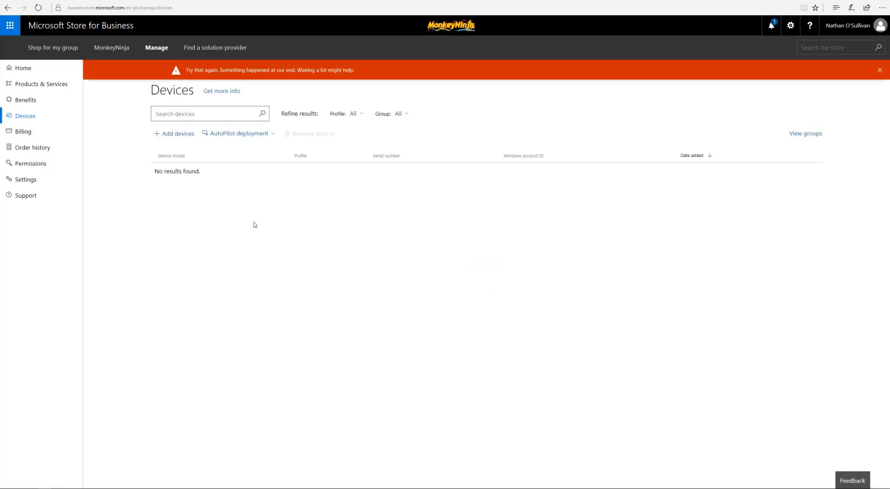
# - Import the MyComputer CSV into group 'Demo Computers', refresh, and select the Virtual Machine device
pyautogui.click(878, 72)
pyautogui.click(174, 134)
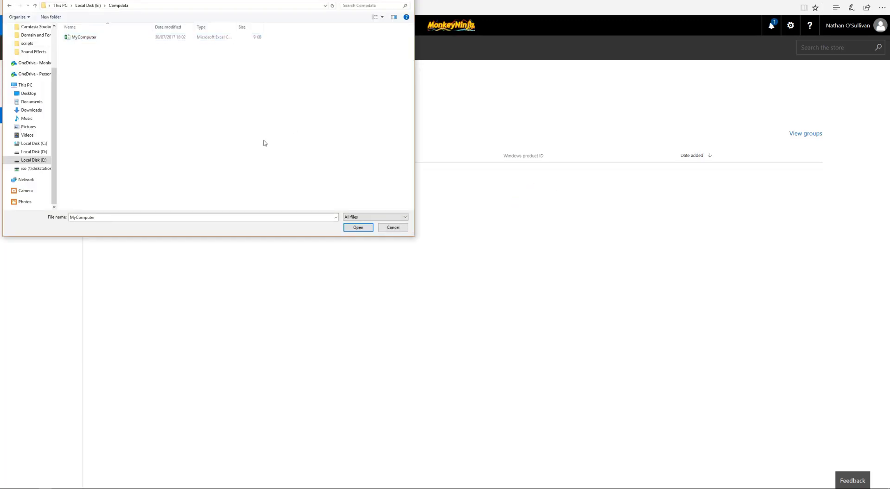
pyautogui.doubleClick(86, 37)
pyautogui.click(496, 237)
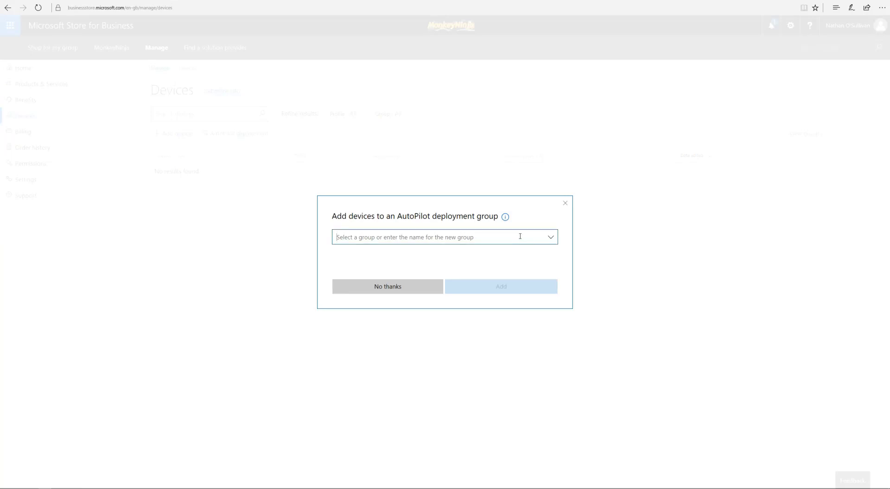
pyautogui.write('Demo')
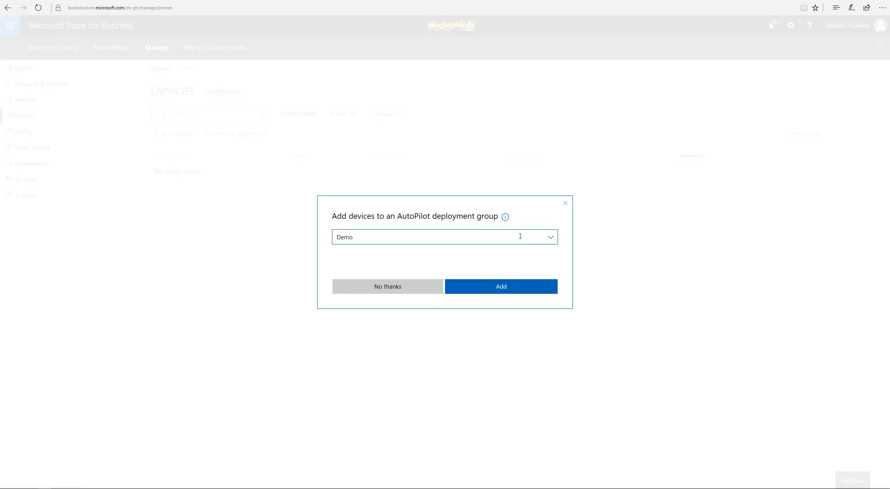
pyautogui.write(' Computers')
pyautogui.click(509, 290)
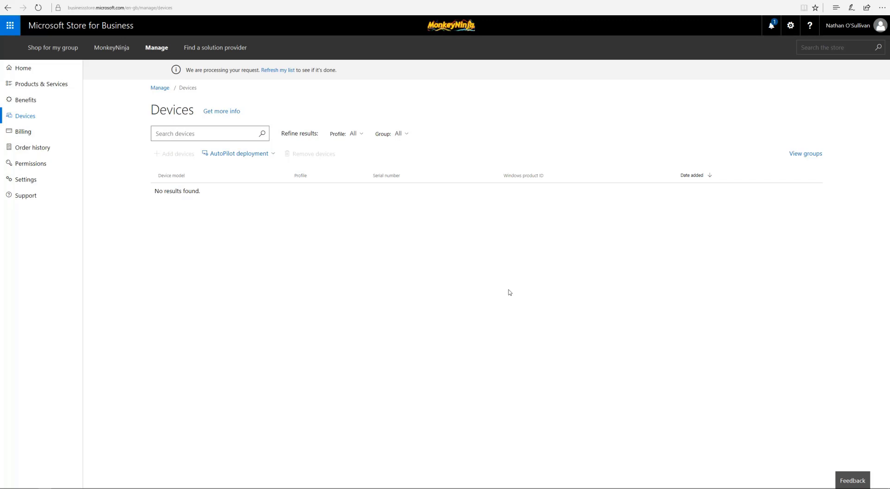
pyautogui.click(277, 71)
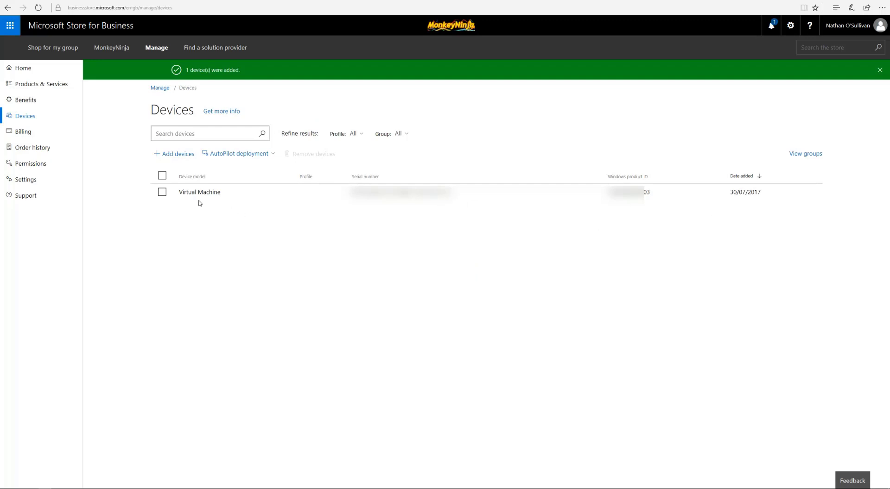
pyautogui.click(162, 192)
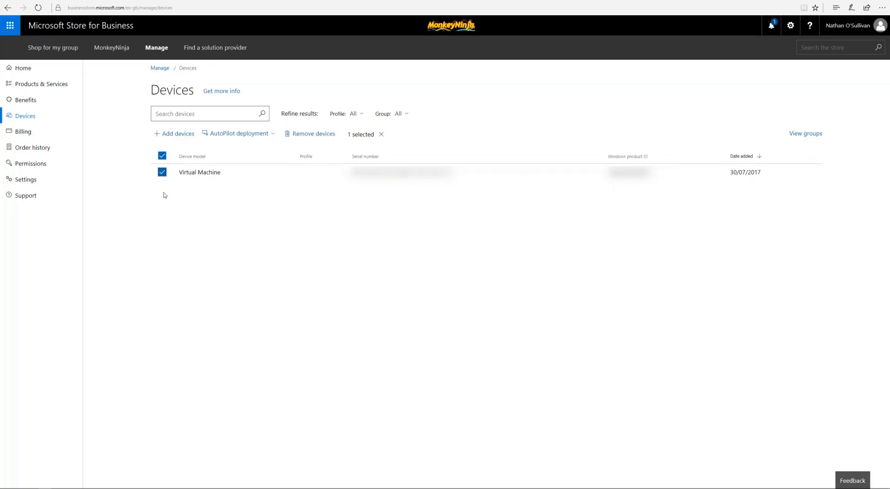
# - Create AutoPilot profile 'Auto Pilot Demo' with Skip privacy settings and Disable local admin enabled
pyautogui.click(263, 134)
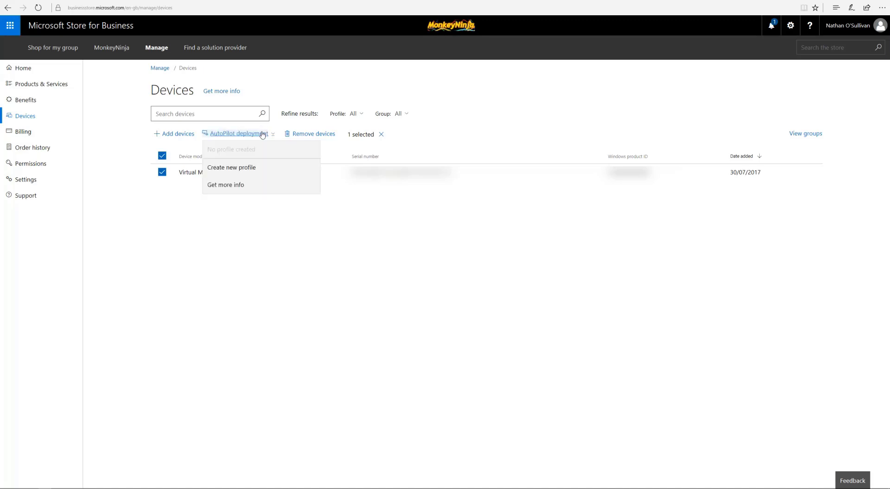
pyautogui.click(250, 169)
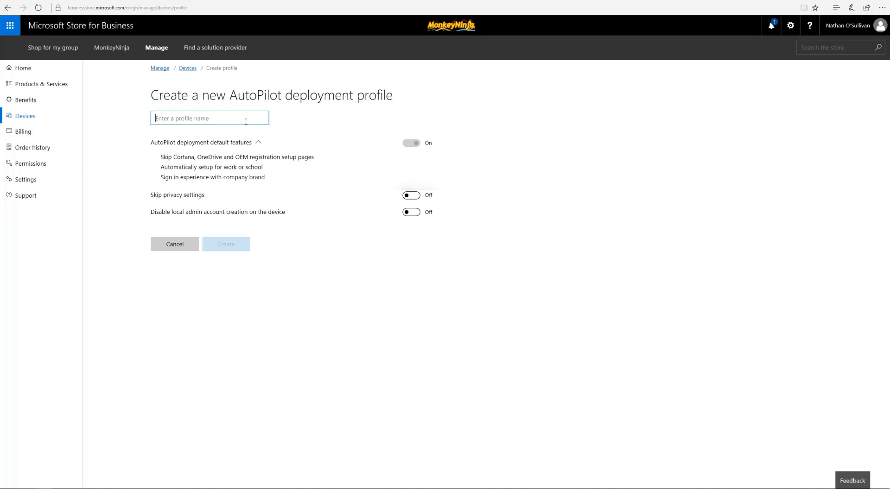
pyautogui.write('A')
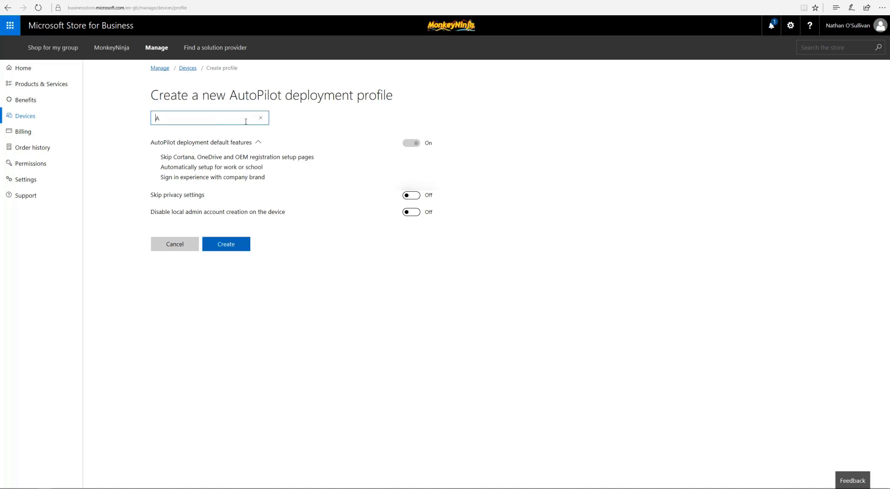
pyautogui.write('uto Pilot Demo')
pyautogui.click(417, 196)
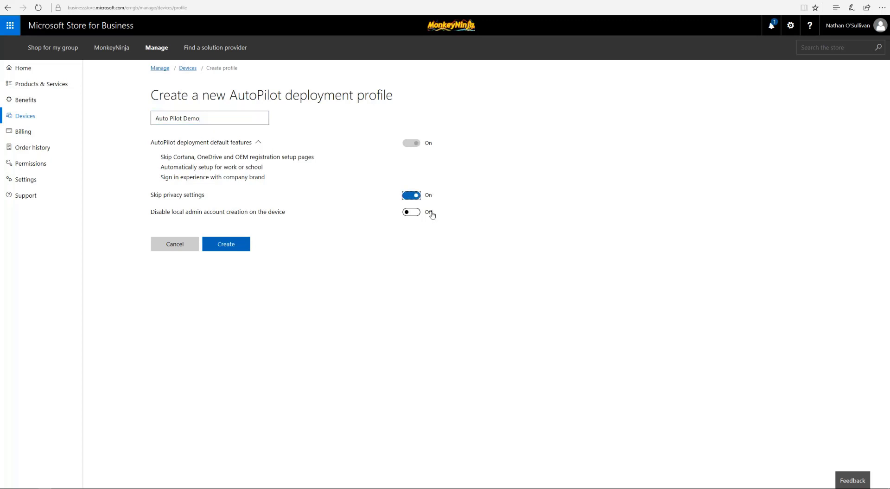
pyautogui.click(416, 214)
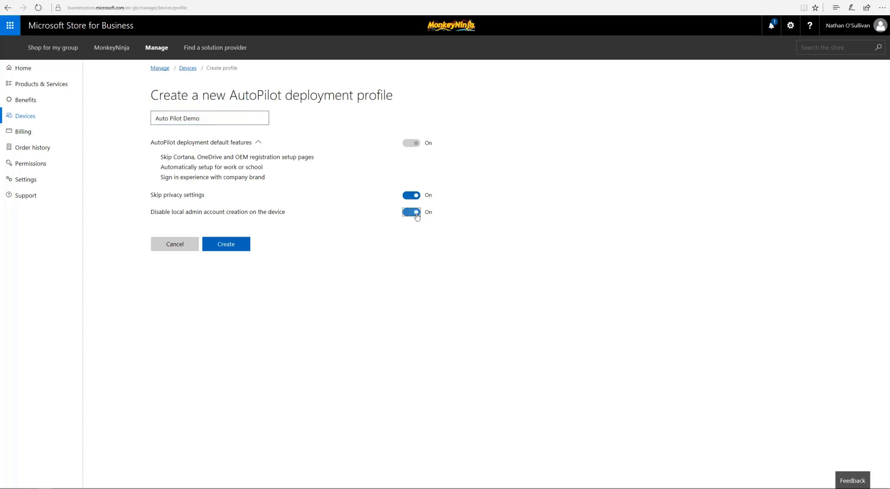
pyautogui.click(239, 246)
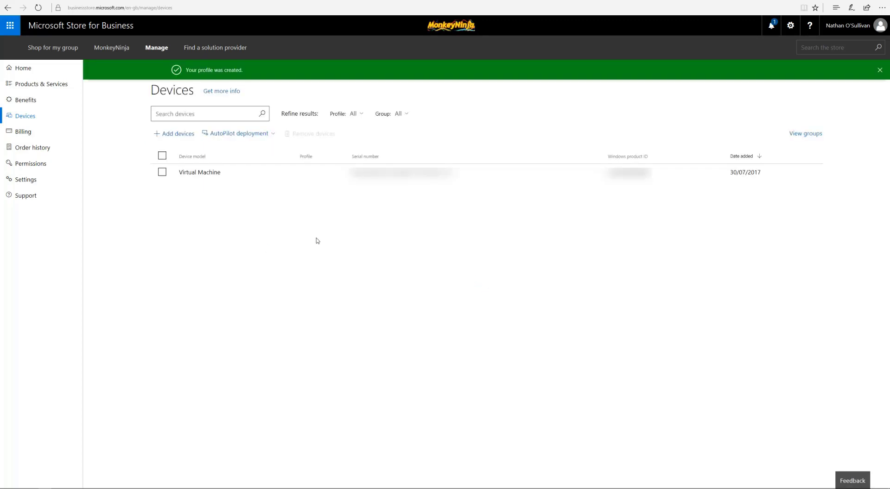
# - Apply the 'Auto Pilot Demo' profile to the Virtual Machine device and refresh the list
pyautogui.click(162, 173)
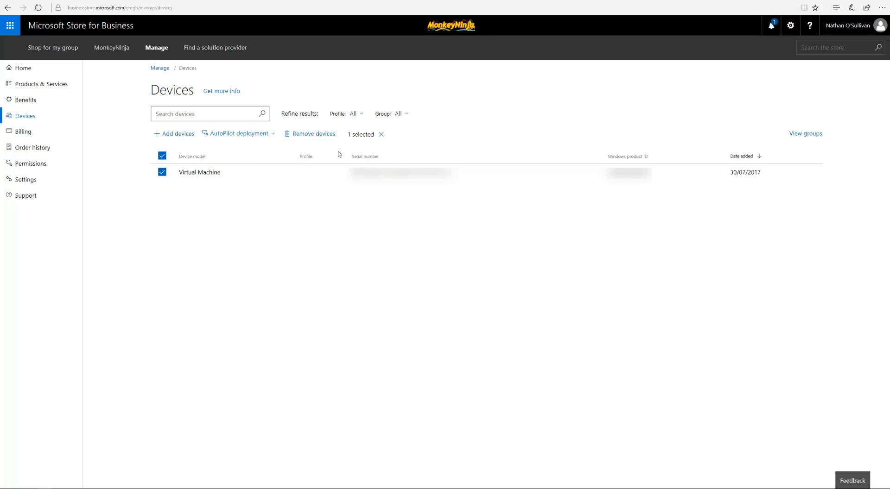
pyautogui.click(273, 136)
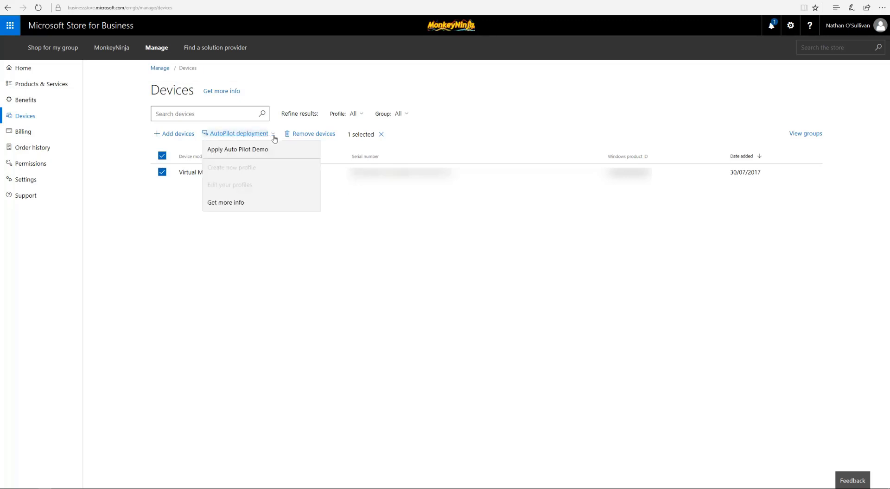
pyautogui.click(249, 150)
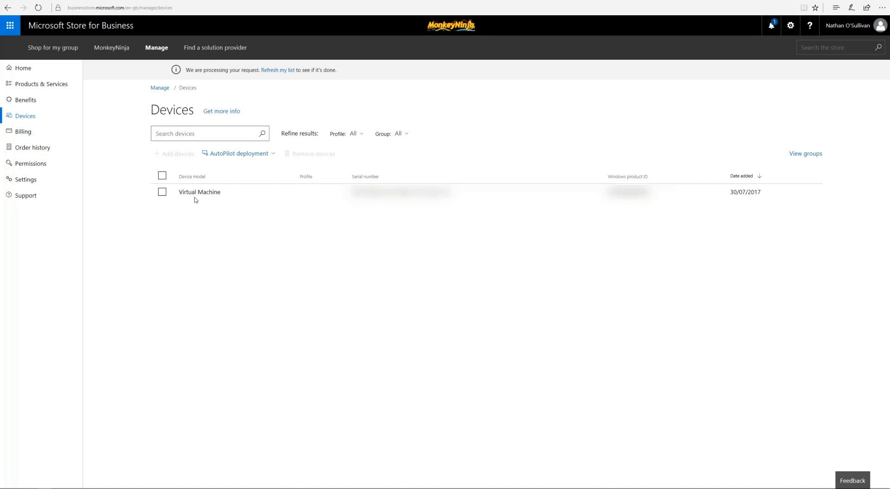
pyautogui.click(274, 71)
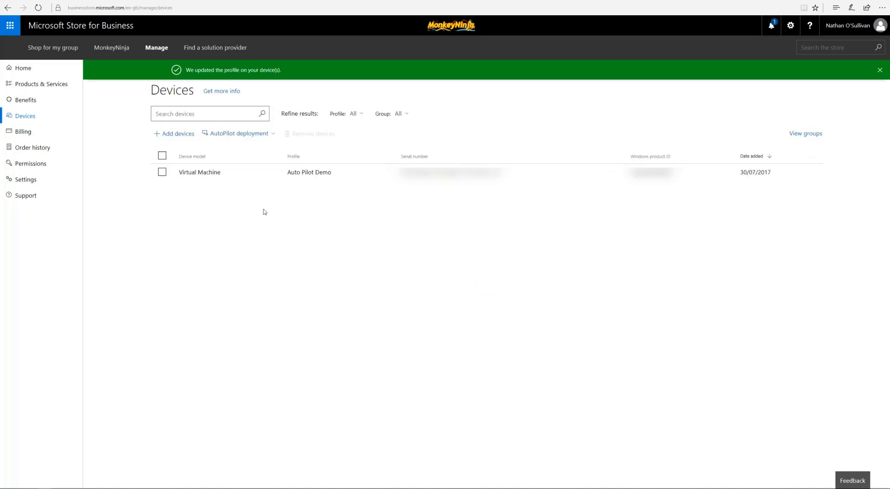